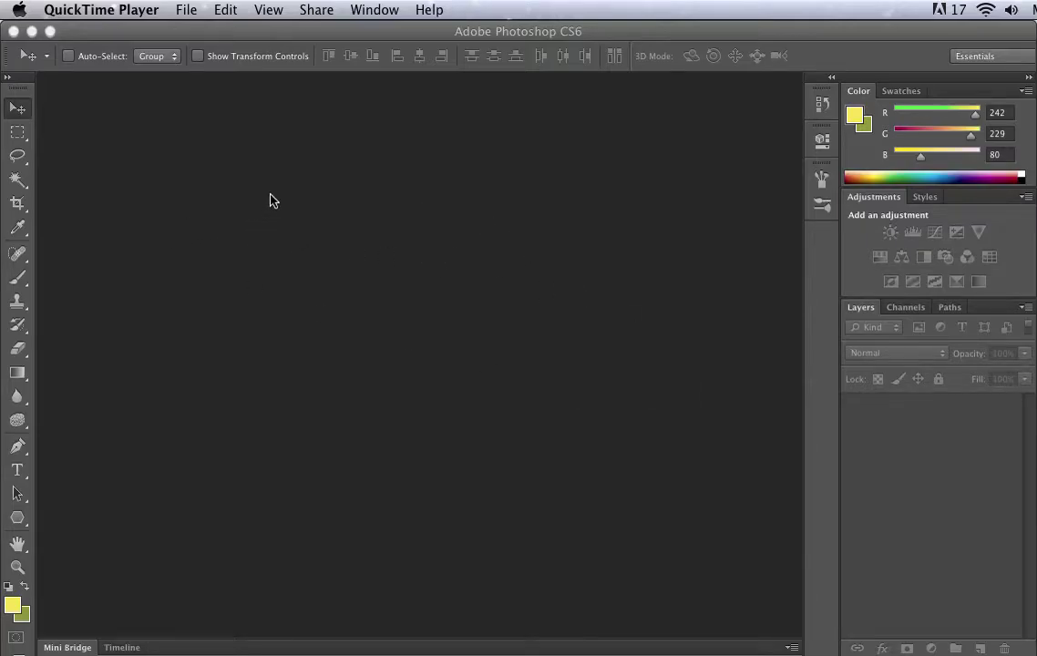
- Open falling_man.jpg in Photoshop by searching 'fal' in the File > Open dialog
{"action": "left_click", "coordinate": [183, 14]}
{"action": "left_click", "coordinate": [401, 301]}
{"action": "left_click", "coordinate": [141, 9]}
{"action": "left_click", "coordinate": [159, 43]}
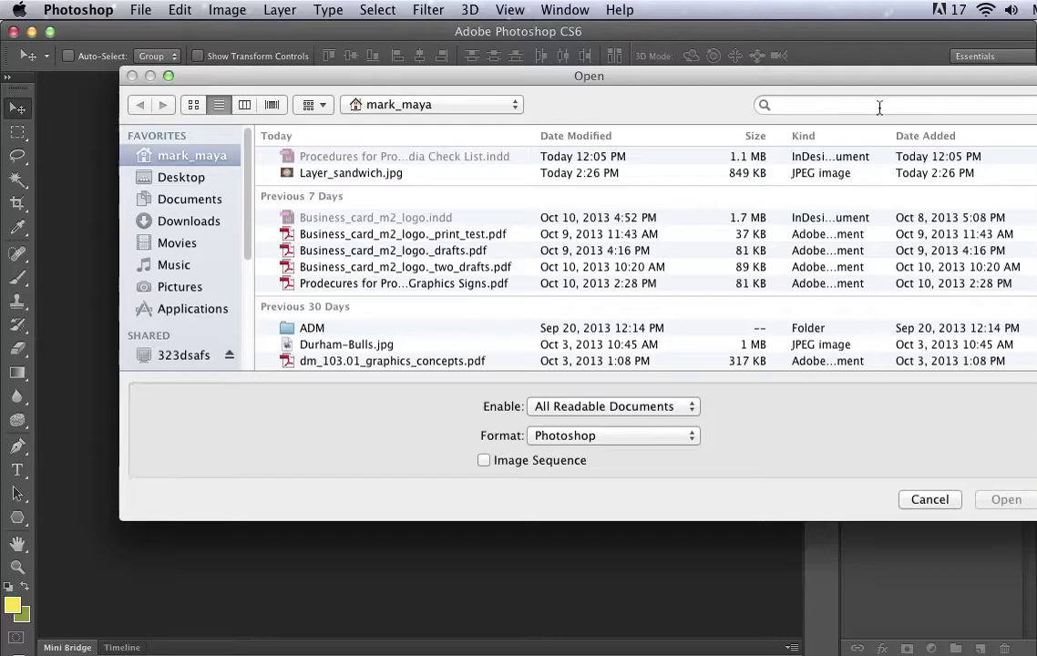
{"action": "left_click", "coordinate": [880, 108]}
{"action": "type", "text": "fall"}
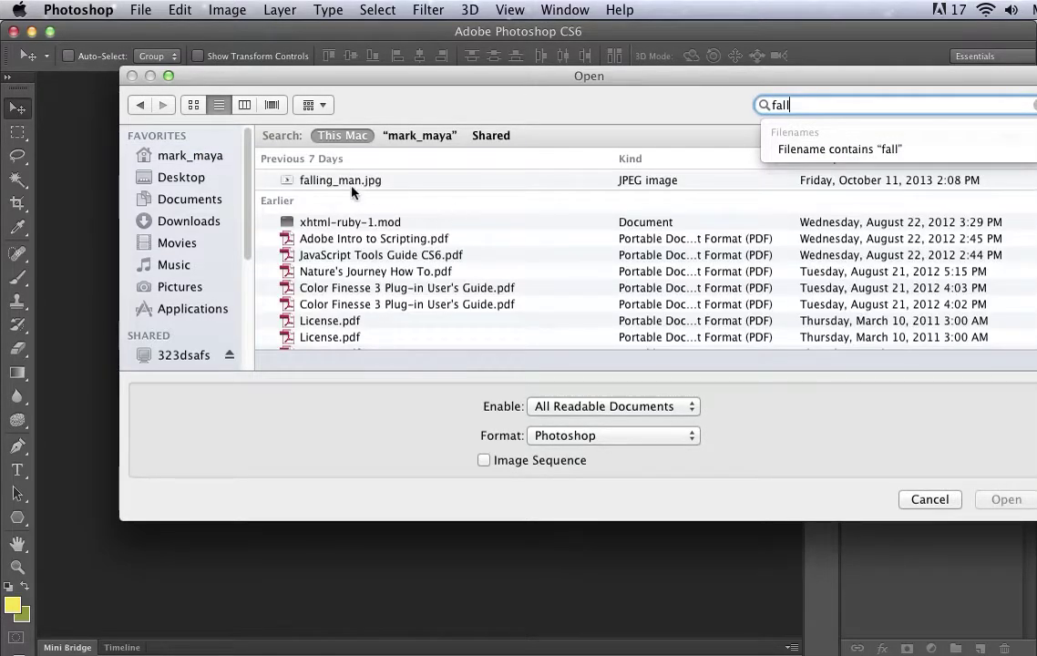
{"action": "double_click", "coordinate": [351, 179]}
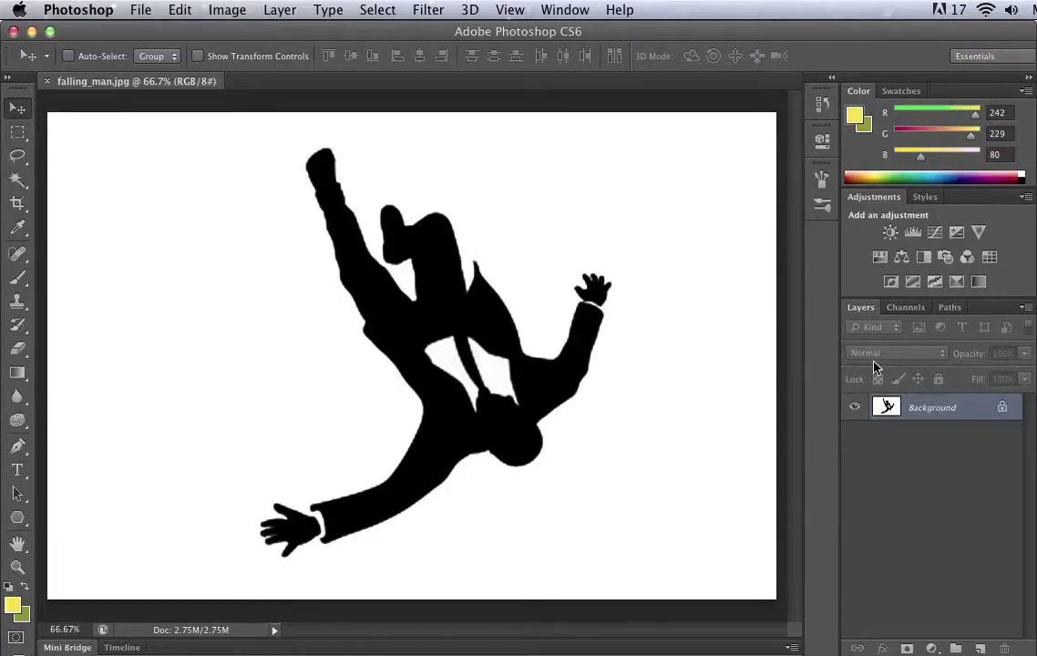
- Unlock the Background layer as an editable layer named 'Falling Man'
{"action": "double_click", "coordinate": [932, 408]}
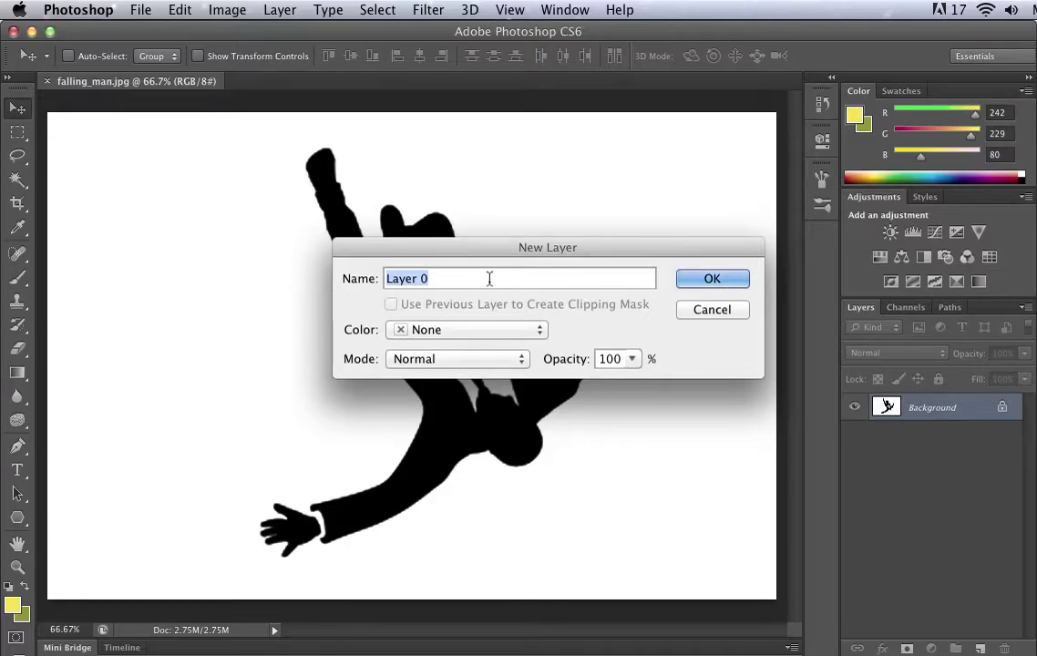
{"action": "type", "text": "Falling Man"}
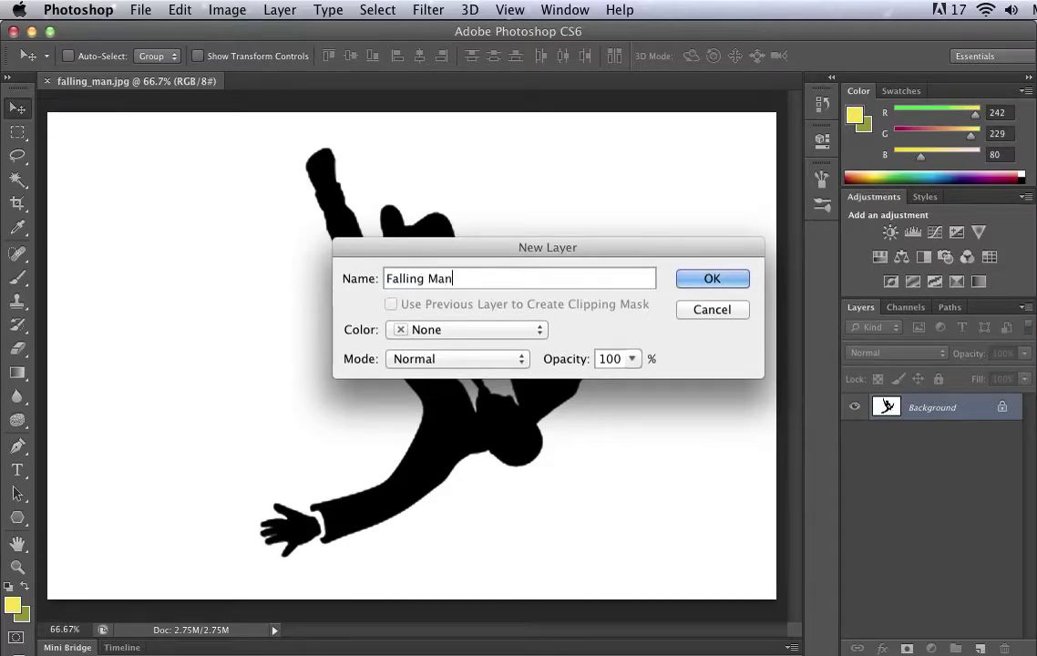
{"action": "left_click", "coordinate": [712, 280]}
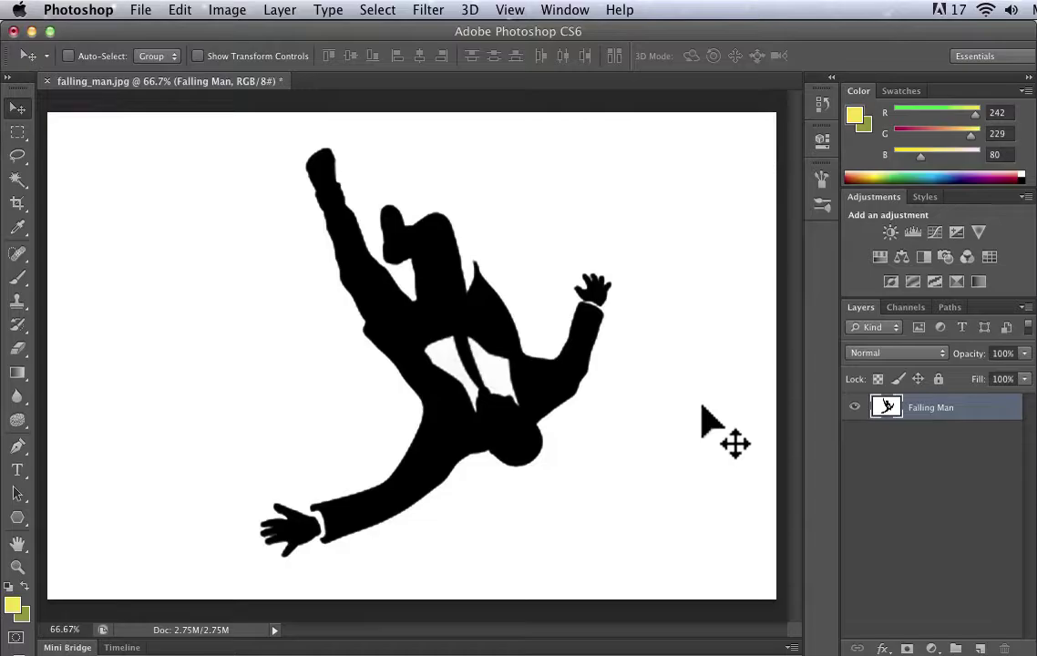
- Select the white area around the silhouette with the Magic Wand for removal
{"action": "key", "text": "w"}
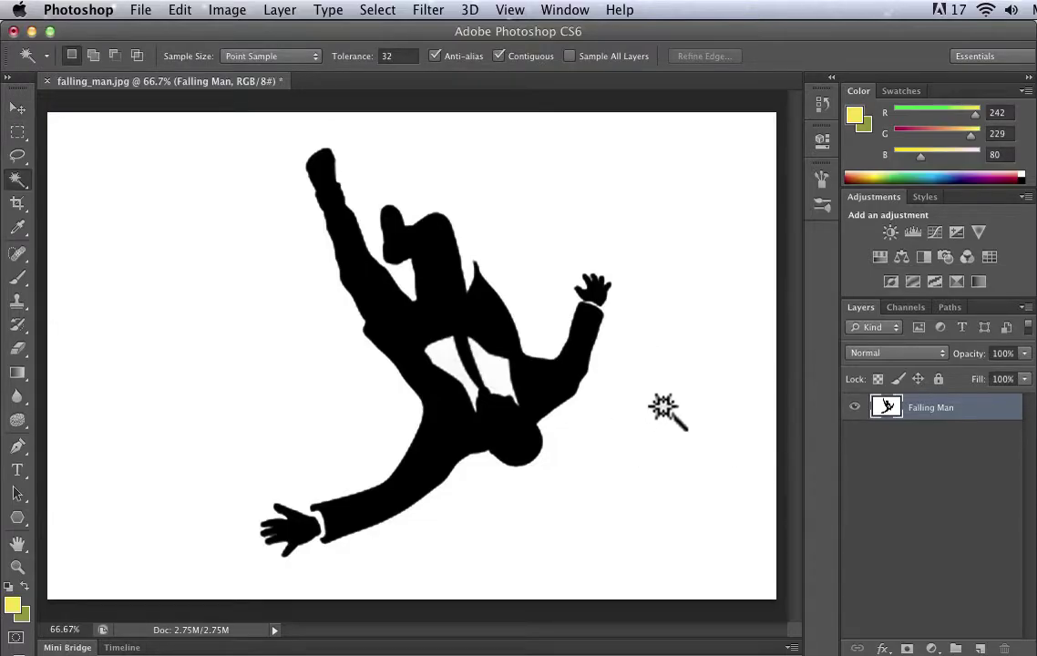
{"action": "left_click", "coordinate": [662, 407]}
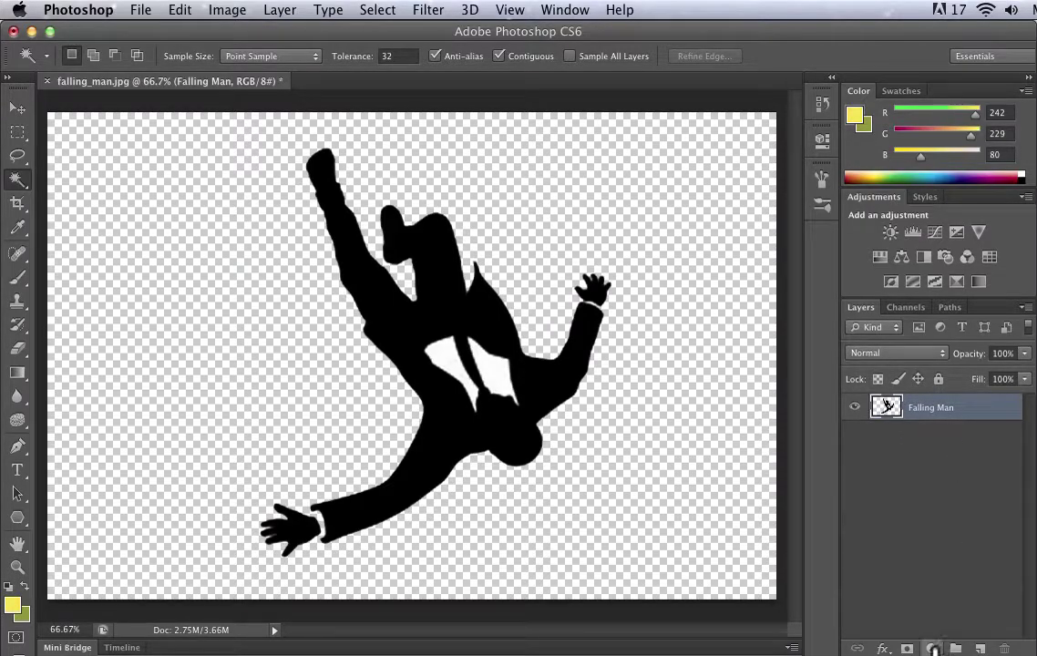
- Add a Solid Color fill layer in yellow #f2e550
{"action": "left_click", "coordinate": [932, 648]}
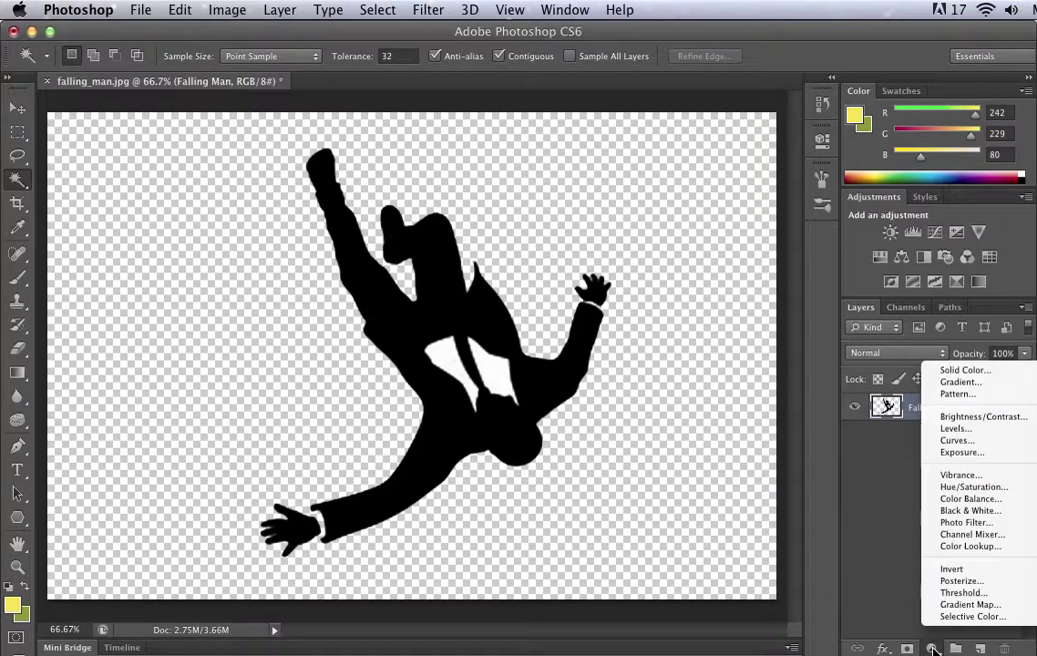
{"action": "left_click", "coordinate": [959, 370]}
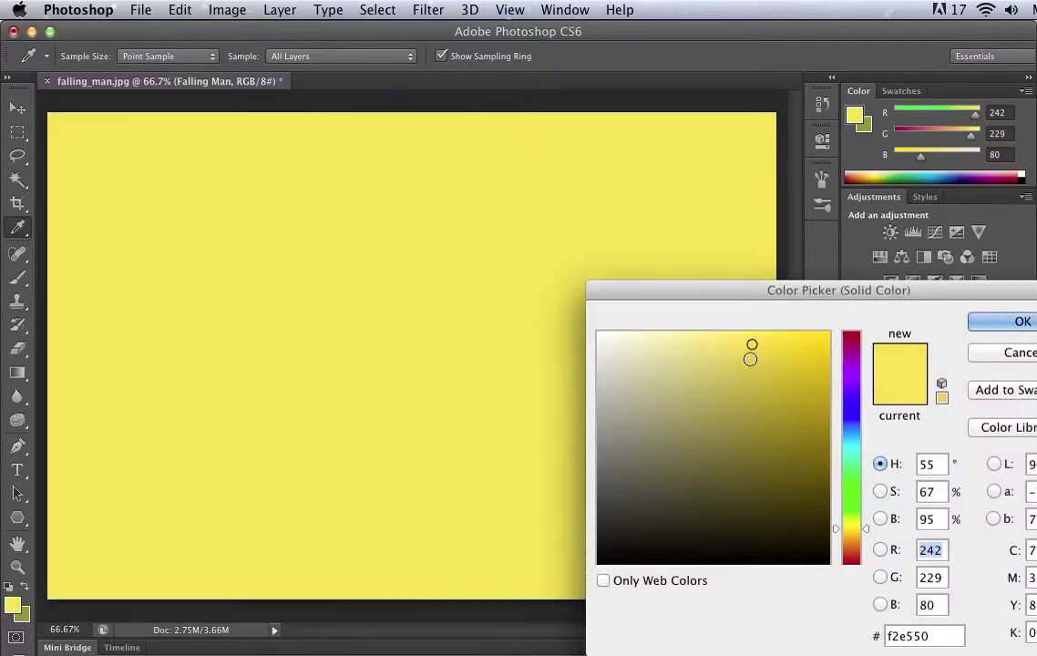
{"action": "left_click", "coordinate": [1000, 324]}
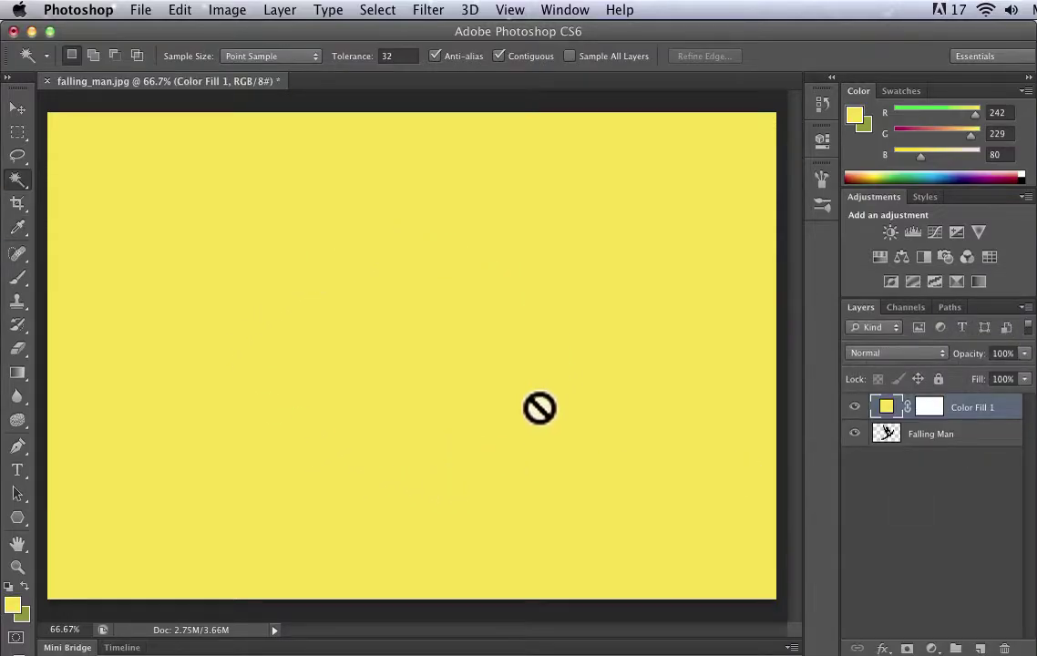
- Drag the Falling Man layer above Color Fill 1 in the Layers panel
{"action": "left_click", "coordinate": [928, 406]}
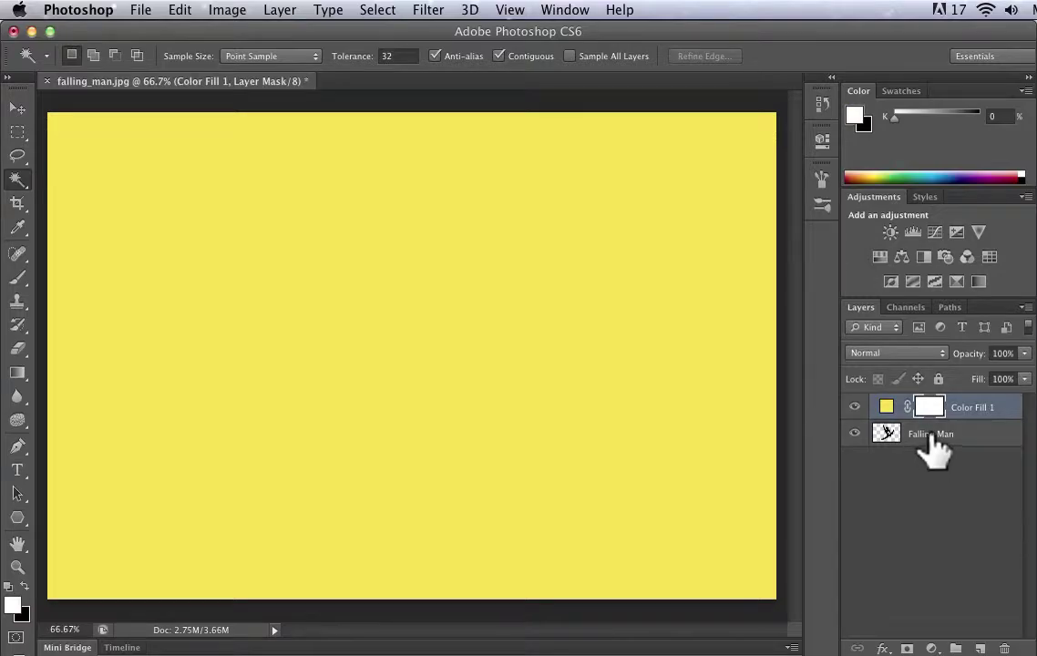
{"action": "left_click_drag", "start_coordinate": [931, 438], "coordinate": [933, 406]}
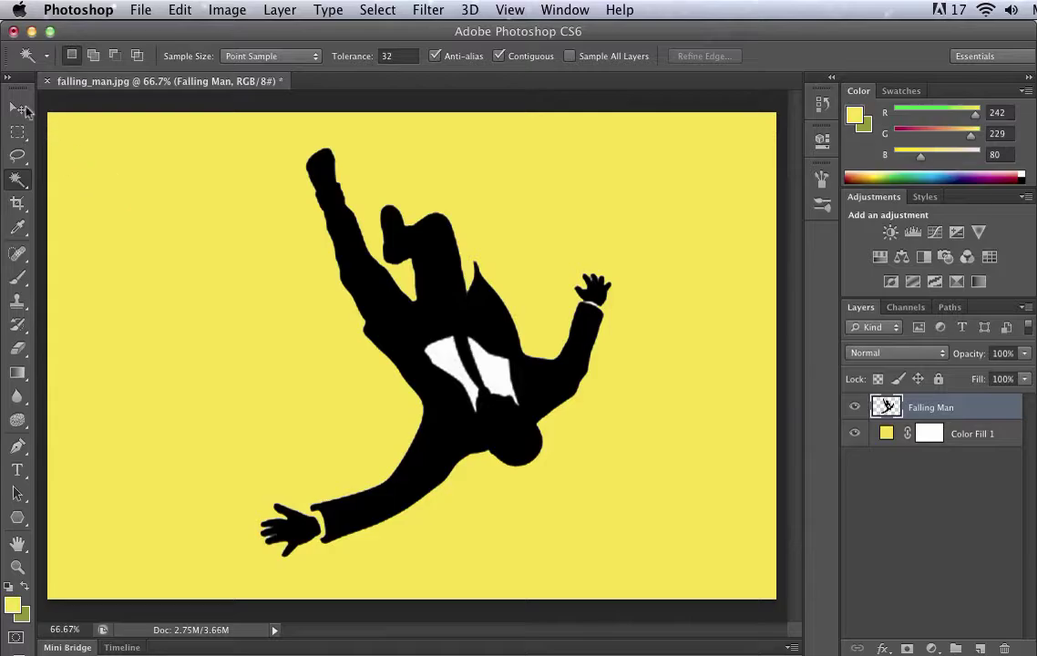
- Move the silhouette into the top-left corner, mostly off the canvas edge
{"action": "left_click", "coordinate": [16, 109]}
{"action": "left_click_drag", "start_coordinate": [415, 298], "coordinate": [330, 250]}
{"action": "left_click_drag", "start_coordinate": [398, 339], "coordinate": [92, 200]}
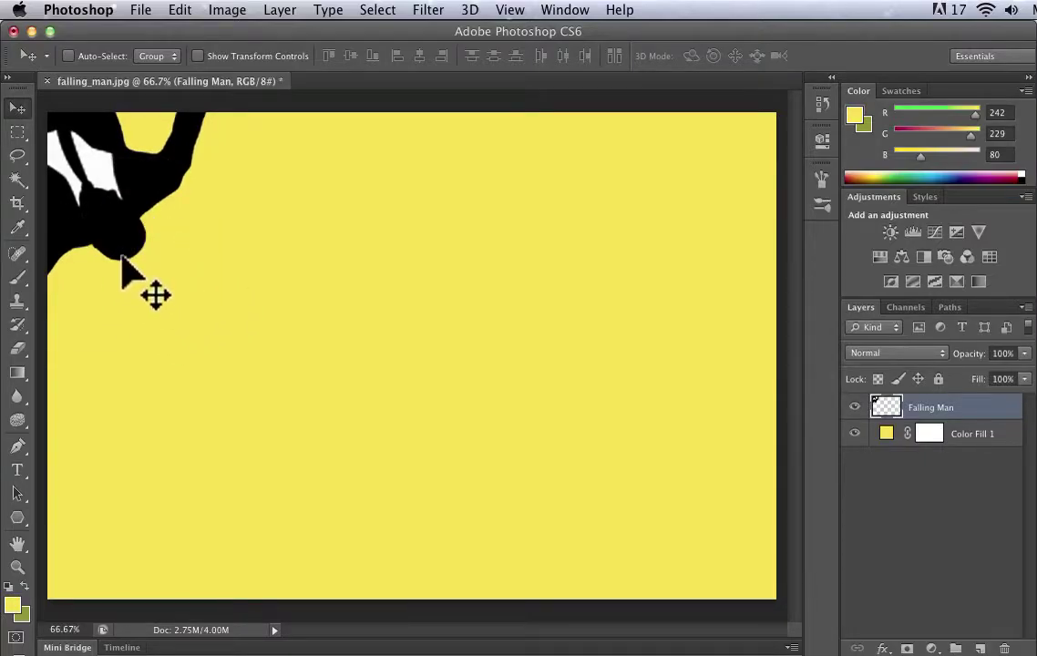
{"action": "mouse_move", "coordinate": [115, 217]}
{"action": "left_mouse_down"}
{"action": "mouse_move", "coordinate": [263, 369]}
{"action": "mouse_move", "coordinate": [104, 194]}
{"action": "mouse_move", "coordinate": [109, 203]}
{"action": "left_mouse_up"}
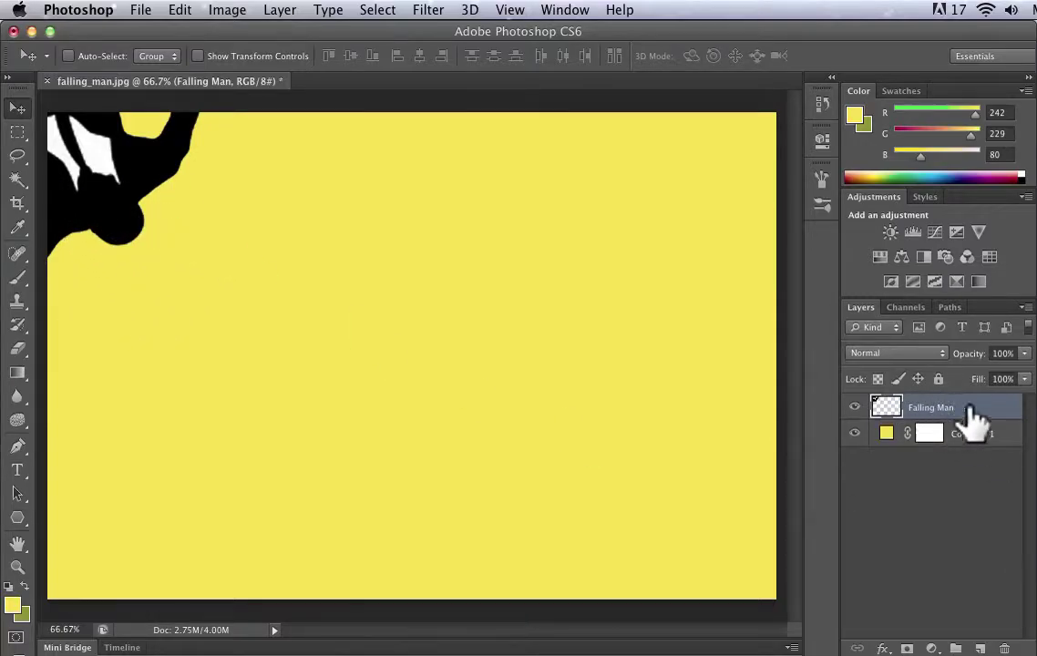
- Duplicate the silhouette, scale the copy to ~67%, rotate it ~17° below-right, then duplicate again
{"action": "key", "text": "super+j"}
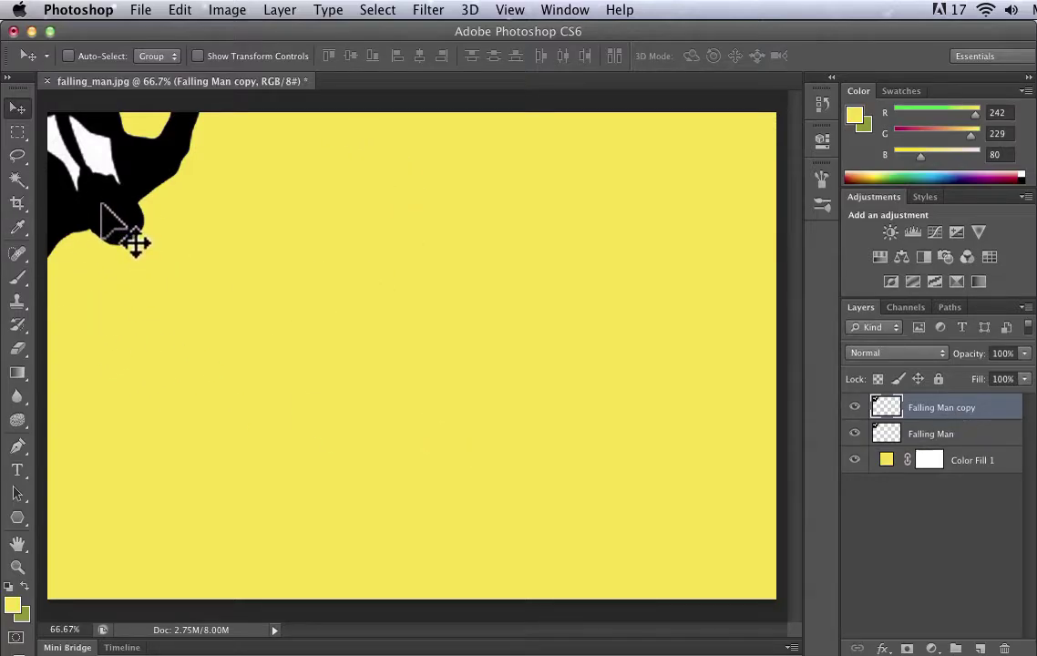
{"action": "left_click_drag", "start_coordinate": [103, 203], "coordinate": [393, 344]}
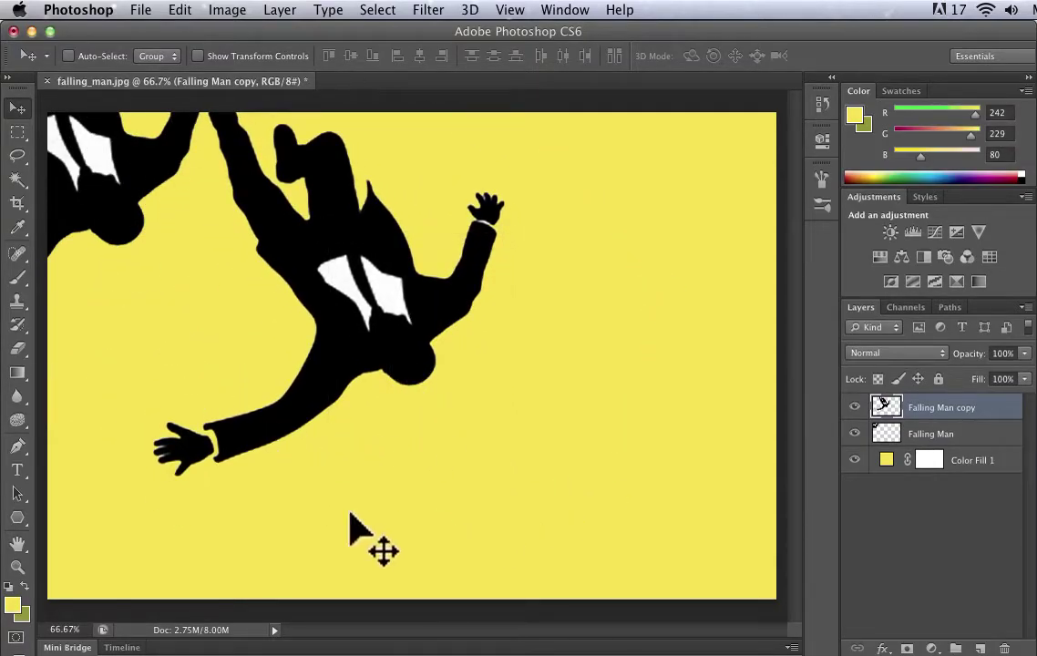
{"action": "key", "text": "super+t"}
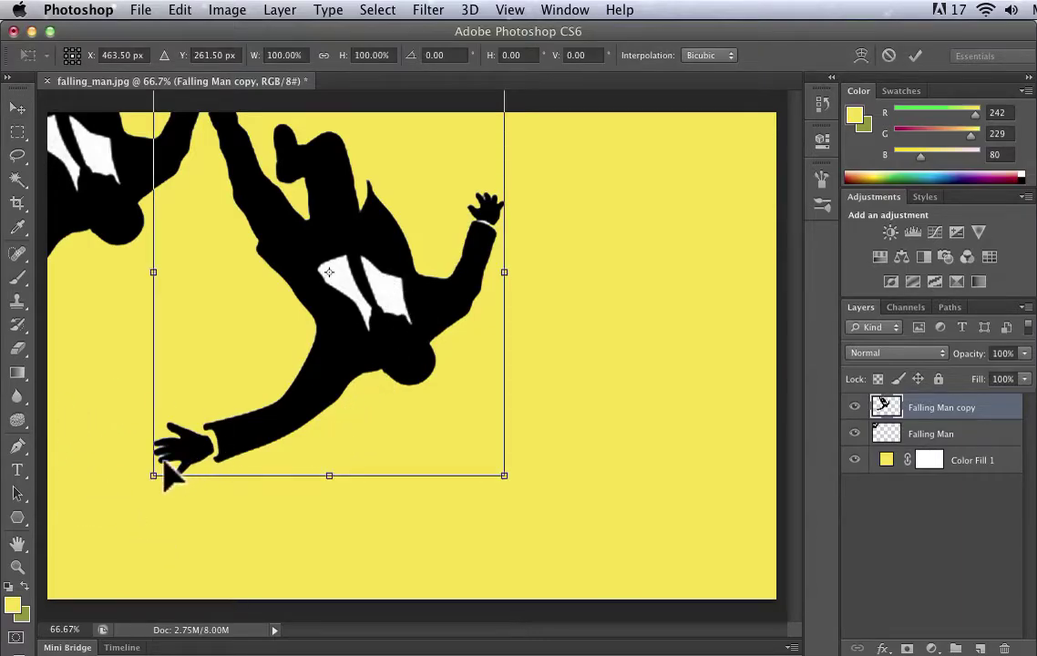
{"action": "left_click_drag", "start_coordinate": [140, 483], "coordinate": [259, 330]}
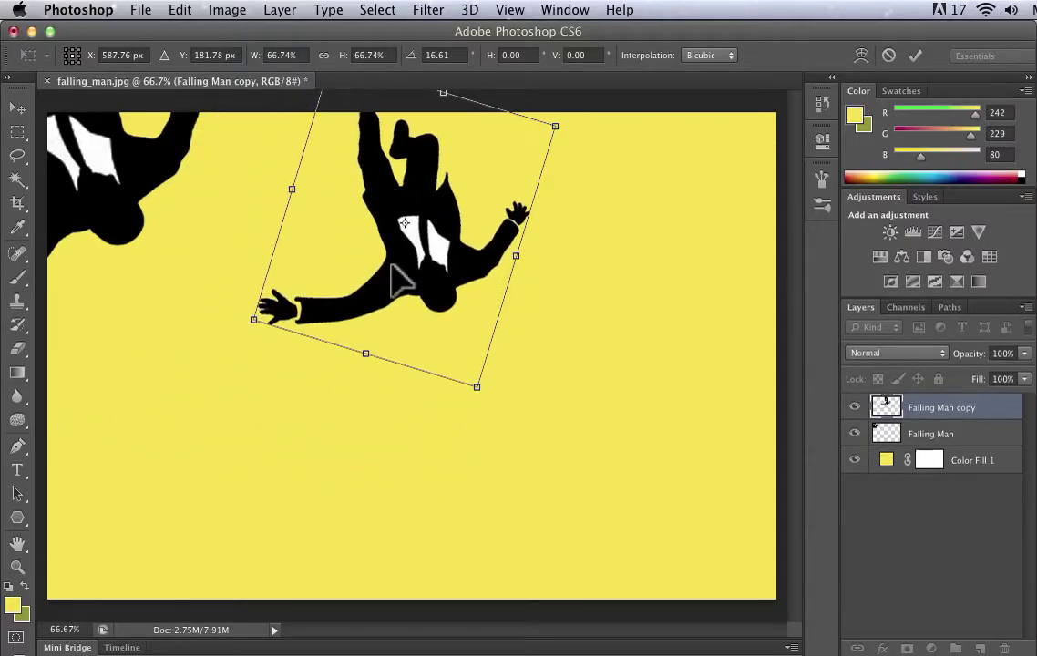
{"action": "left_click_drag", "start_coordinate": [398, 278], "coordinate": [276, 285]}
{"action": "key", "text": "Return"}
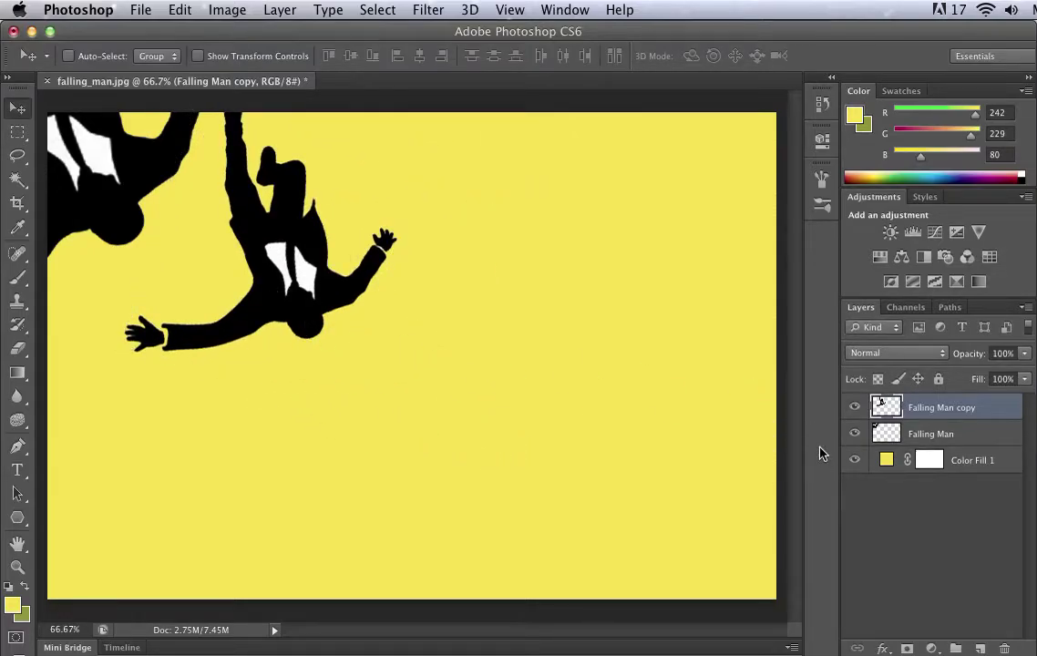
{"action": "key", "text": "super+j"}
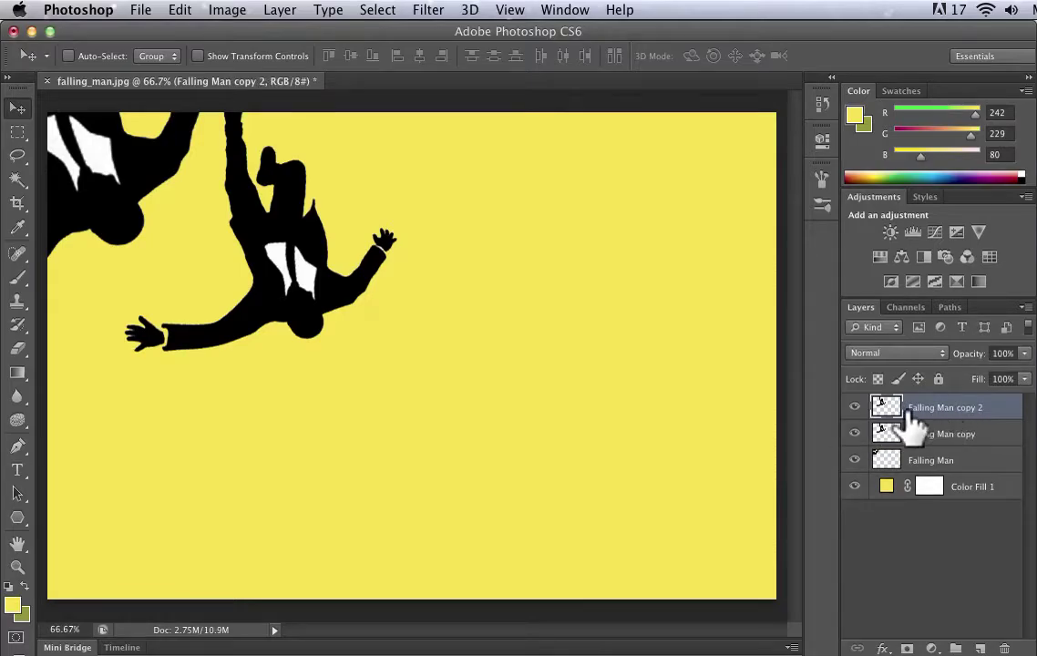
- Place the third figure further along the diagonal, rotated about 16° and scaled down
{"action": "left_click_drag", "start_coordinate": [295, 294], "coordinate": [466, 356]}
{"action": "key", "text": "super+t"}
{"action": "left_click_drag", "start_coordinate": [286, 429], "coordinate": [401, 320]}
{"action": "left_click_drag", "start_coordinate": [504, 294], "coordinate": [412, 364]}
{"action": "key", "text": "Return"}
- Duplicate it into a fourth figure down-right, rotated about 18° and shrunk to about 57%
{"action": "key", "text": "ctrl+j"}
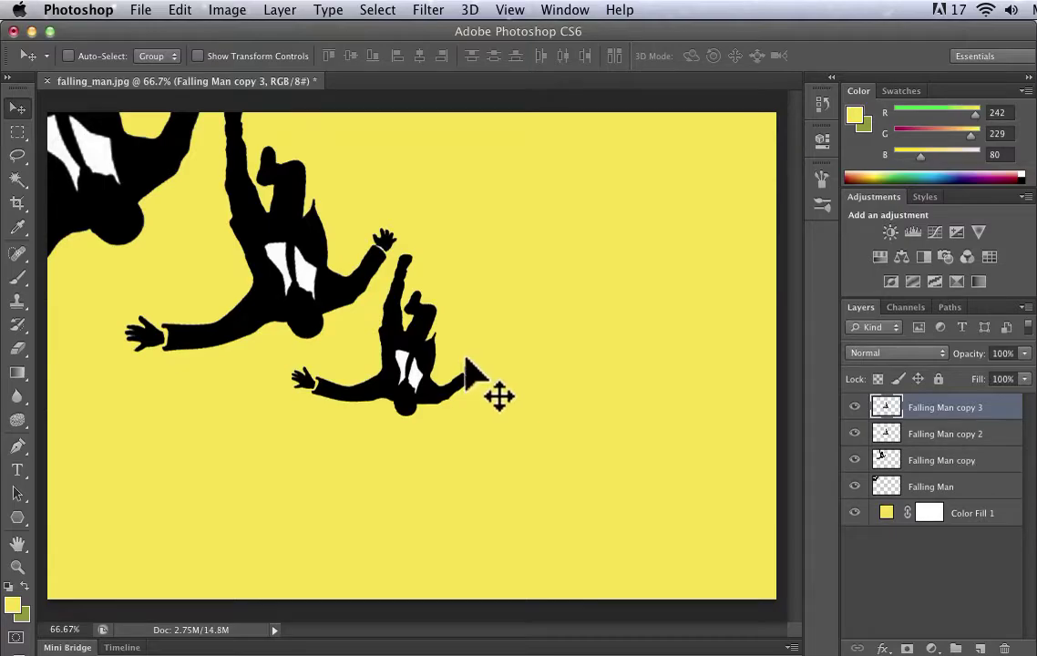
{"action": "left_click_drag", "start_coordinate": [410, 387], "coordinate": [513, 423]}
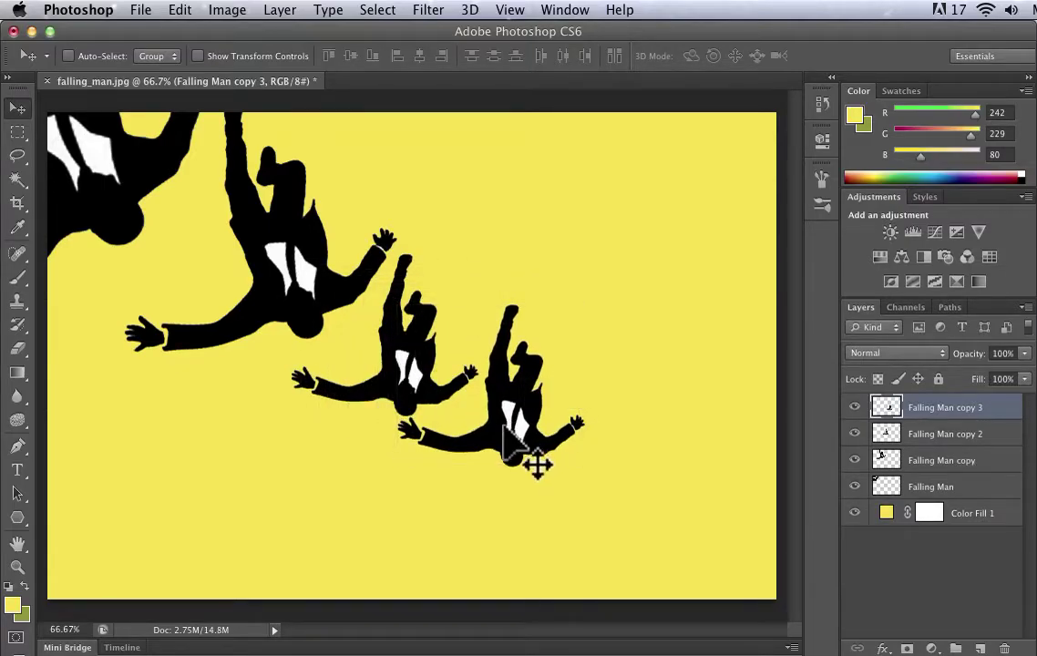
{"action": "key", "text": "ctrl+t"}
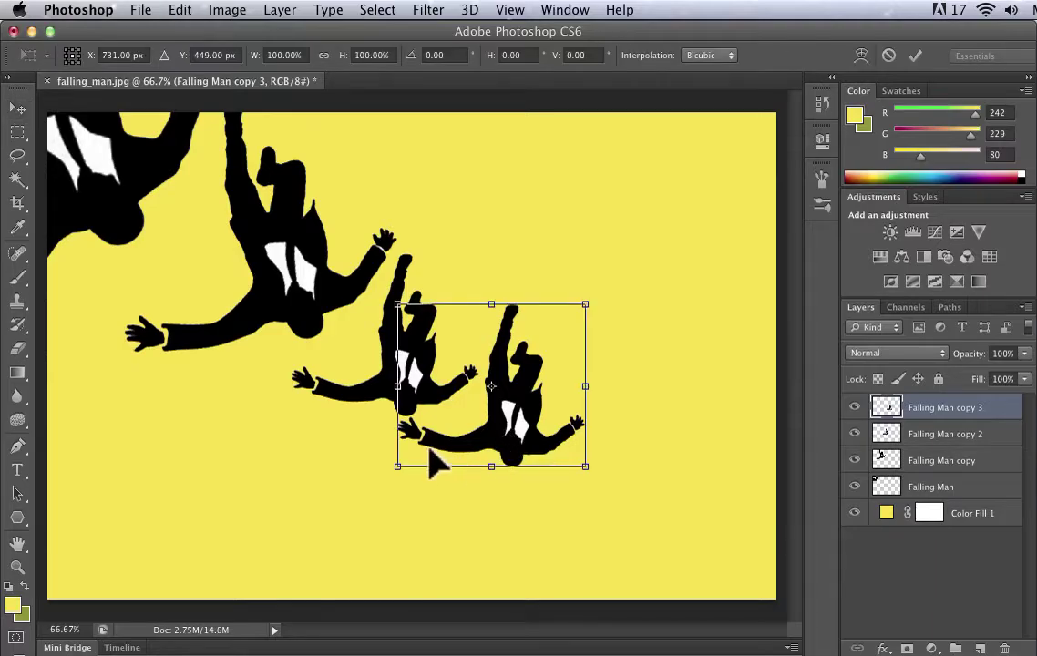
{"action": "left_click_drag", "start_coordinate": [380, 476], "coordinate": [328, 443]}
{"action": "mouse_move", "coordinate": [493, 429]}
{"action": "left_mouse_down"}
{"action": "mouse_move", "coordinate": [503, 446]}
{"action": "mouse_move", "coordinate": [492, 465]}
{"action": "mouse_move", "coordinate": [489, 448]}
{"action": "left_mouse_up"}
{"action": "left_click_drag", "start_coordinate": [357, 469], "coordinate": [474, 448]}
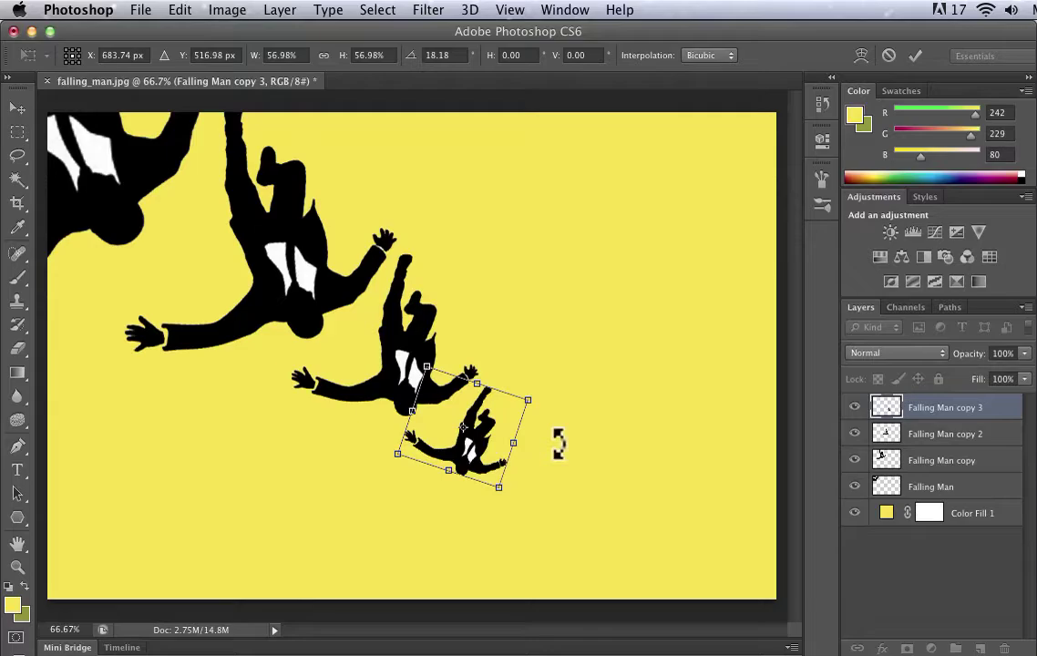
{"action": "key", "text": "Return"}
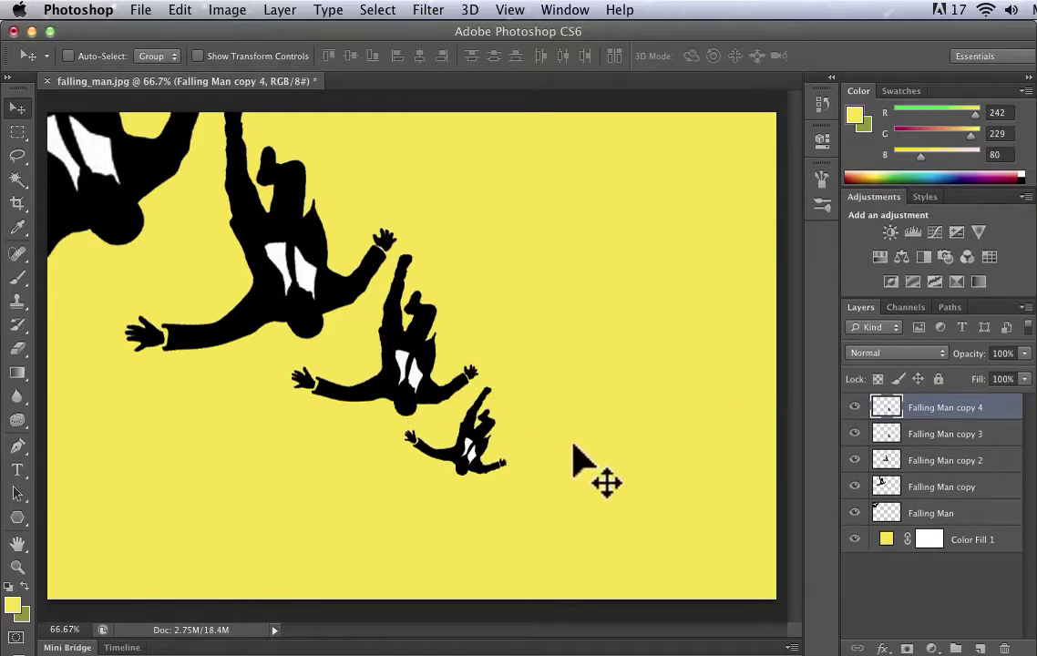
- Move the fifth figure down-right, rotated about 37° and shrunk to about 64%
{"action": "left_click_drag", "start_coordinate": [483, 463], "coordinate": [575, 511]}
{"action": "key", "text": "super+t"}
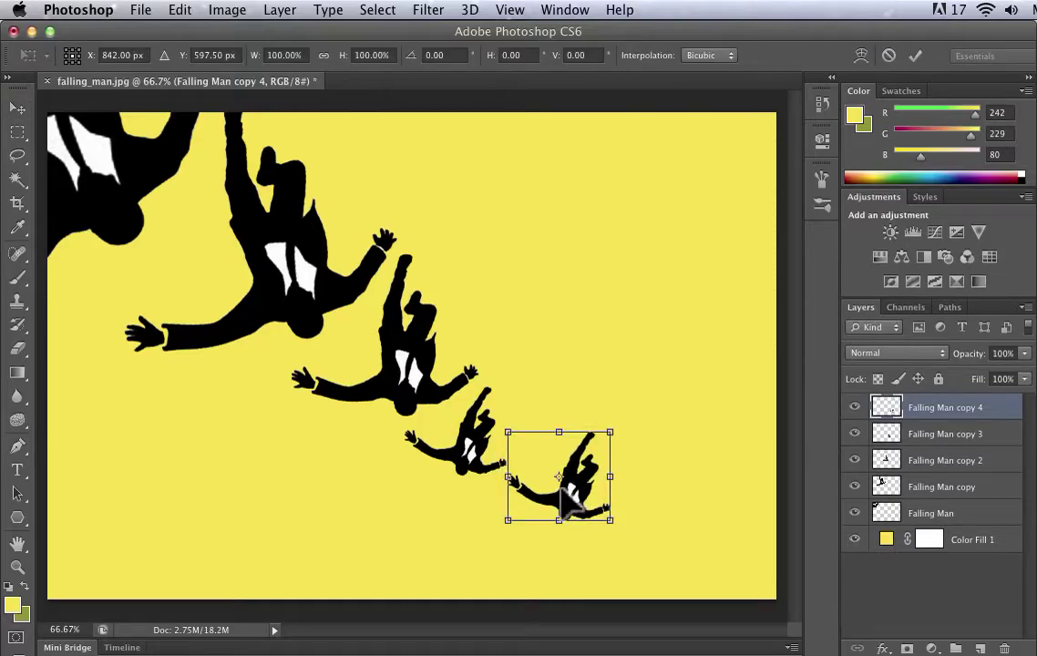
{"action": "left_click_drag", "start_coordinate": [495, 538], "coordinate": [467, 485]}
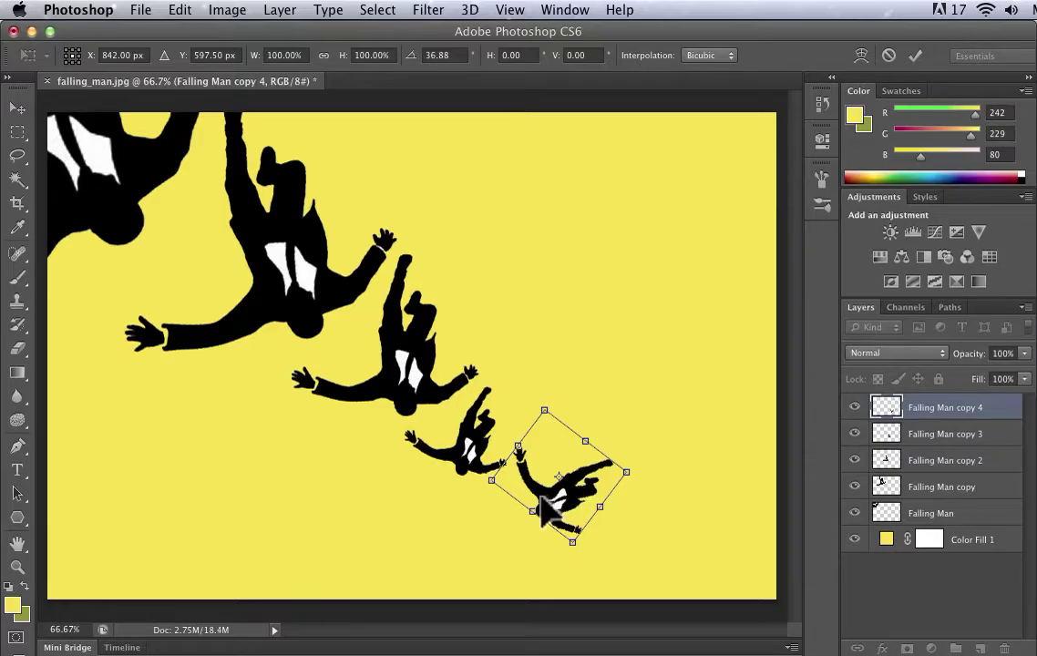
{"action": "left_click_drag", "start_coordinate": [492, 480], "coordinate": [541, 499]}
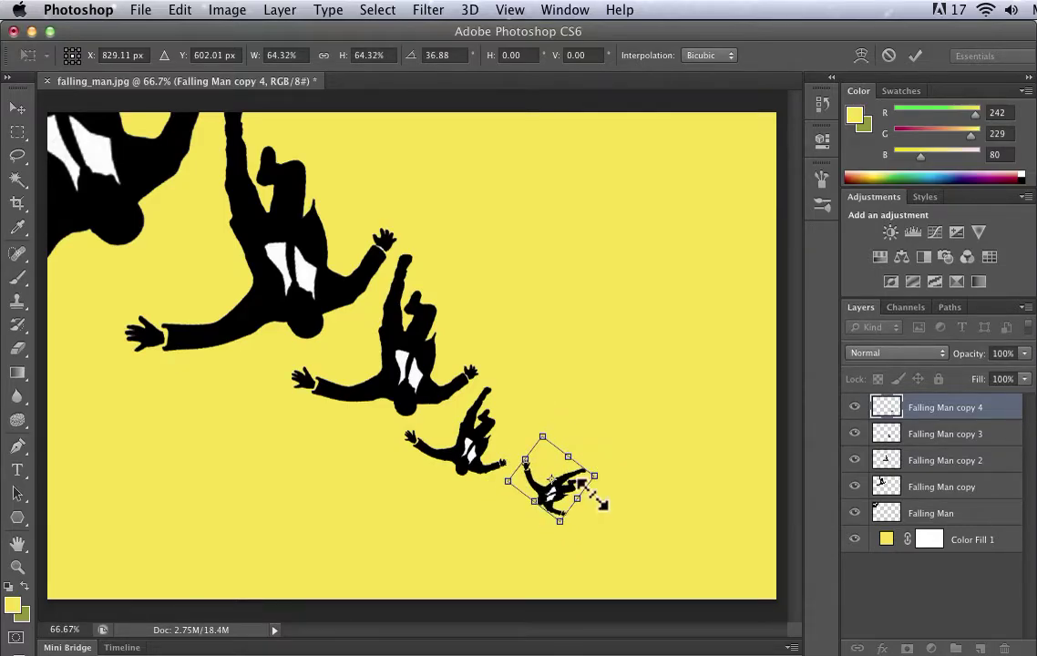
{"action": "key", "text": "Return"}
- Duplicate again for a sixth figure further down-right, rotated about 20°
{"action": "key", "text": "super+j"}
{"action": "key", "text": "super+h"}
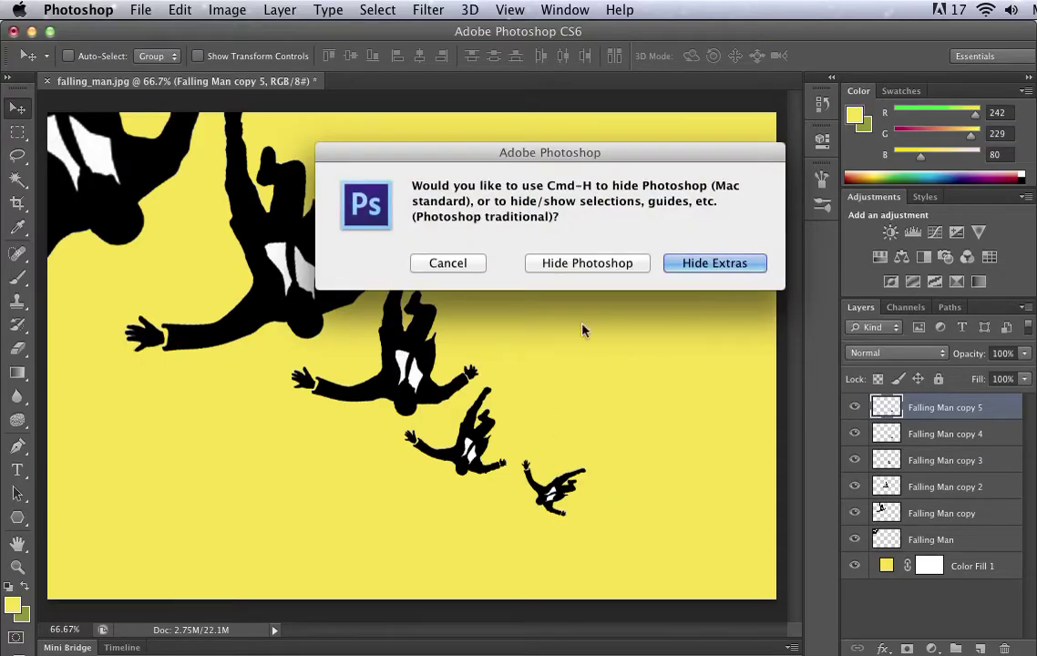
{"action": "left_click", "coordinate": [466, 262]}
{"action": "key", "text": "super+j"}
{"action": "left_click_drag", "start_coordinate": [559, 502], "coordinate": [634, 530]}
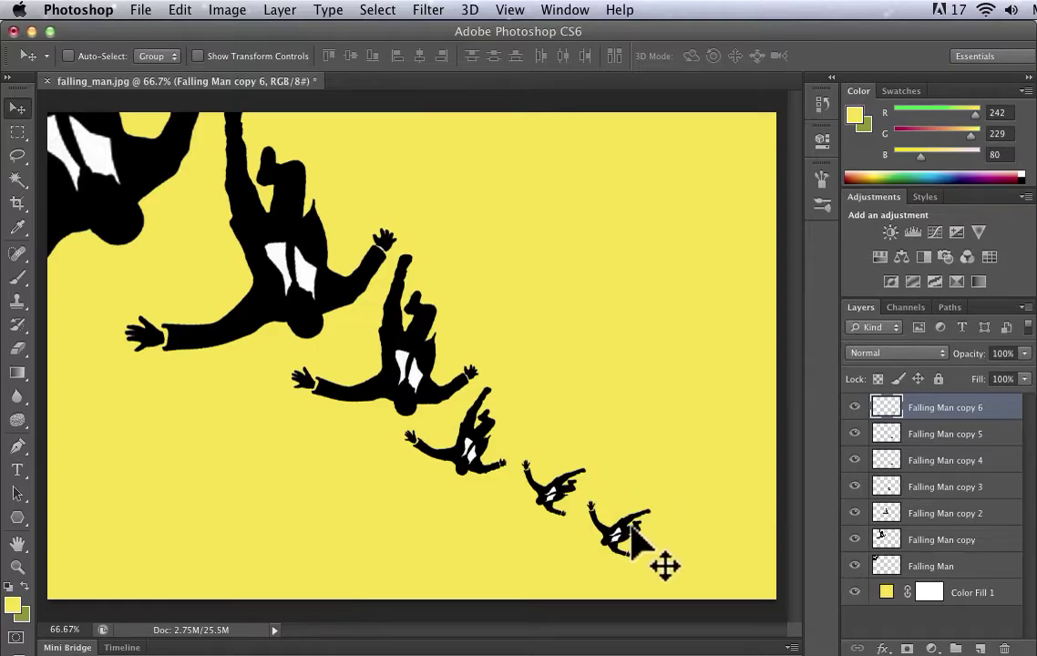
{"action": "key", "text": "super+t"}
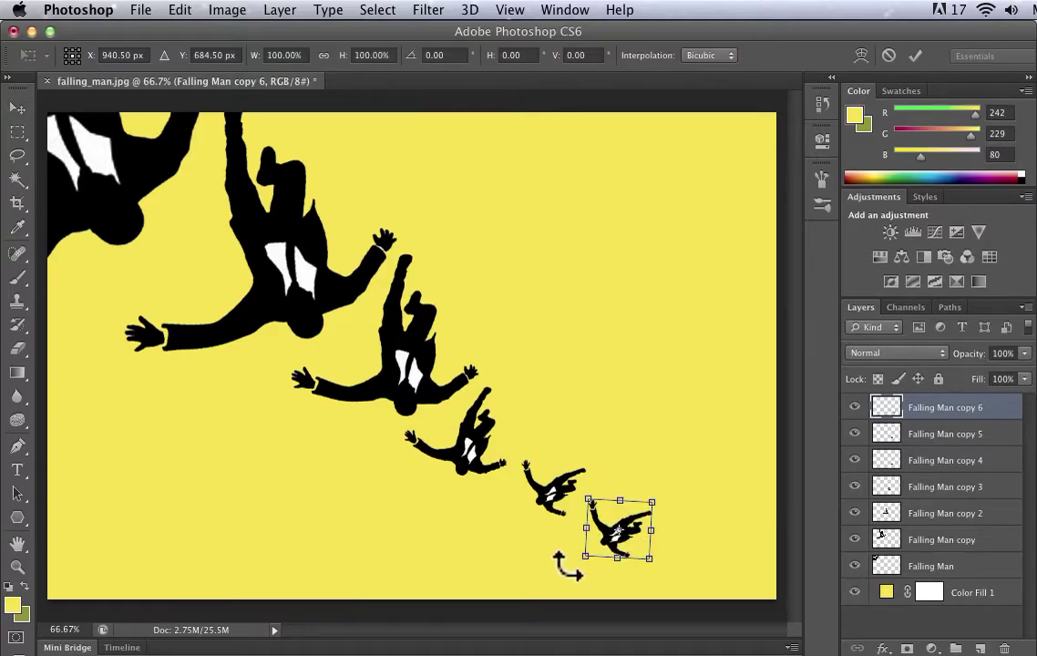
{"action": "left_click_drag", "start_coordinate": [562, 559], "coordinate": [601, 539]}
{"action": "key", "text": "Return"}
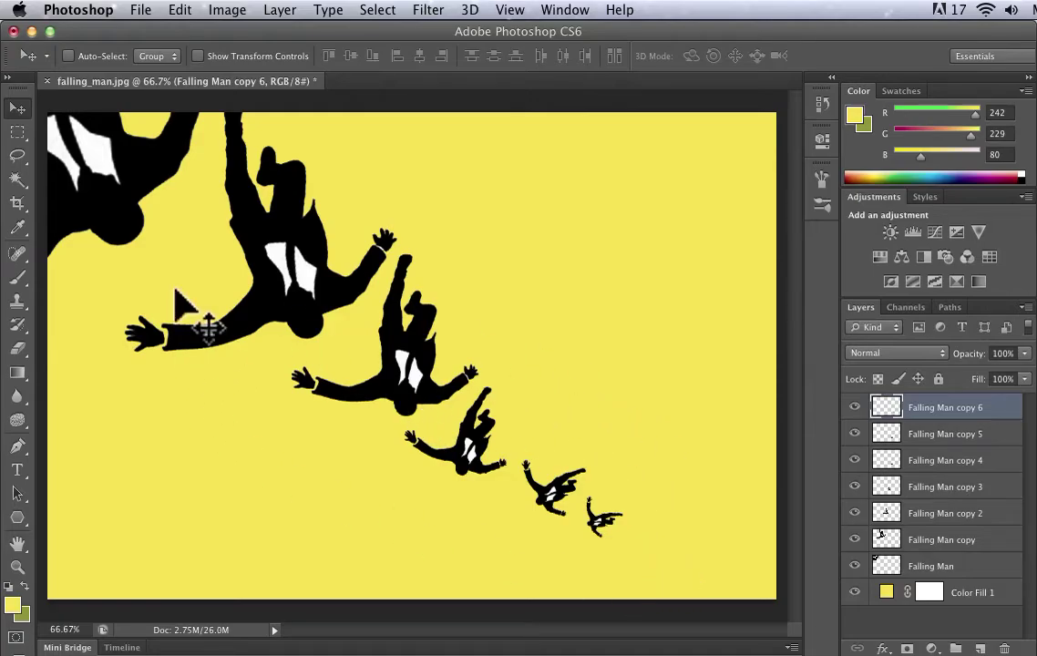
- Save a JPEG copy as falling_man.jpg in the home folder at Maximum quality 10
{"action": "left_click", "coordinate": [141, 10]}
{"action": "left_click", "coordinate": [148, 203]}
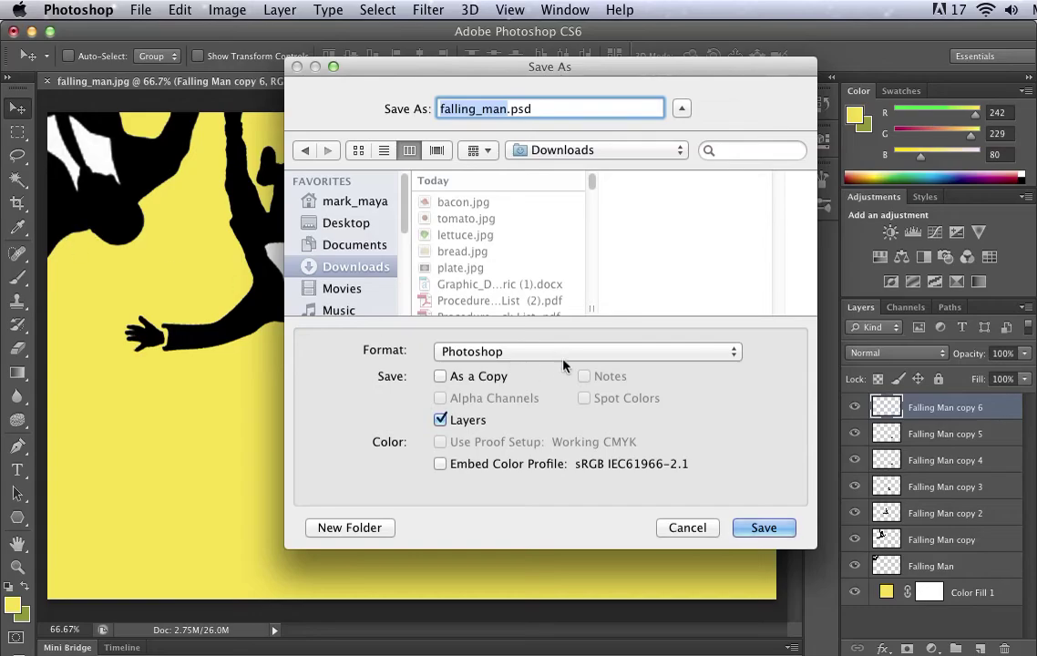
{"action": "left_click", "coordinate": [565, 355]}
{"action": "left_click", "coordinate": [558, 465]}
{"action": "left_click", "coordinate": [537, 109]}
{"action": "key", "text": "BackSpace"}
{"action": "key", "text": "BackSpace"}
{"action": "key", "text": "BackSpace"}
{"action": "key", "text": "BackSpace"}
{"action": "key", "text": "BackSpace"}
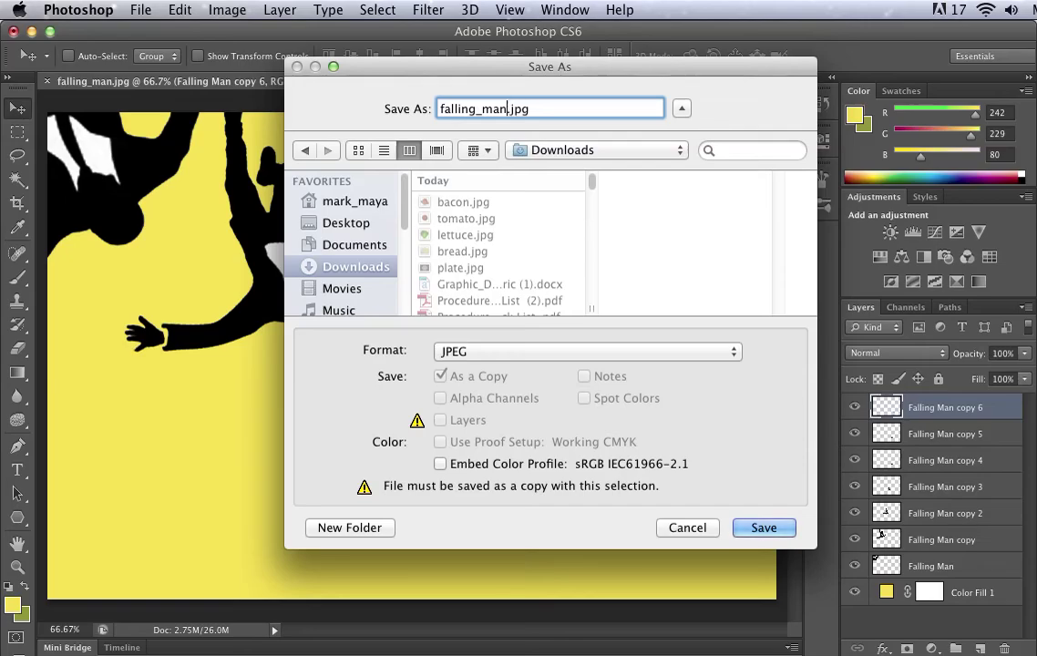
{"action": "left_click", "coordinate": [337, 201]}
{"action": "left_click", "coordinate": [769, 528]}
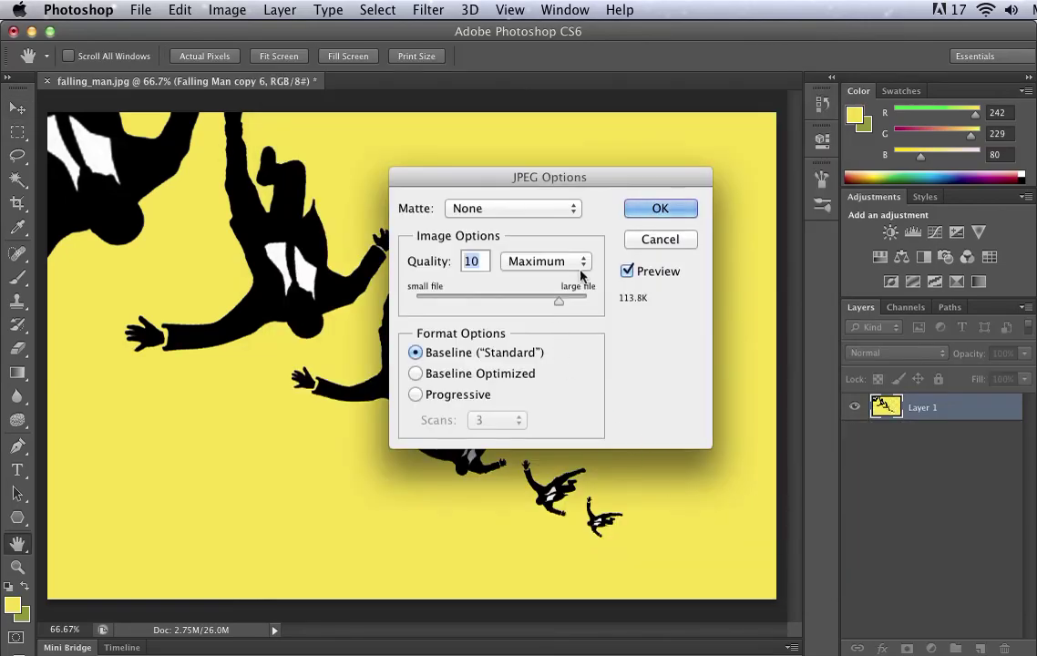
{"action": "left_click", "coordinate": [659, 209]}
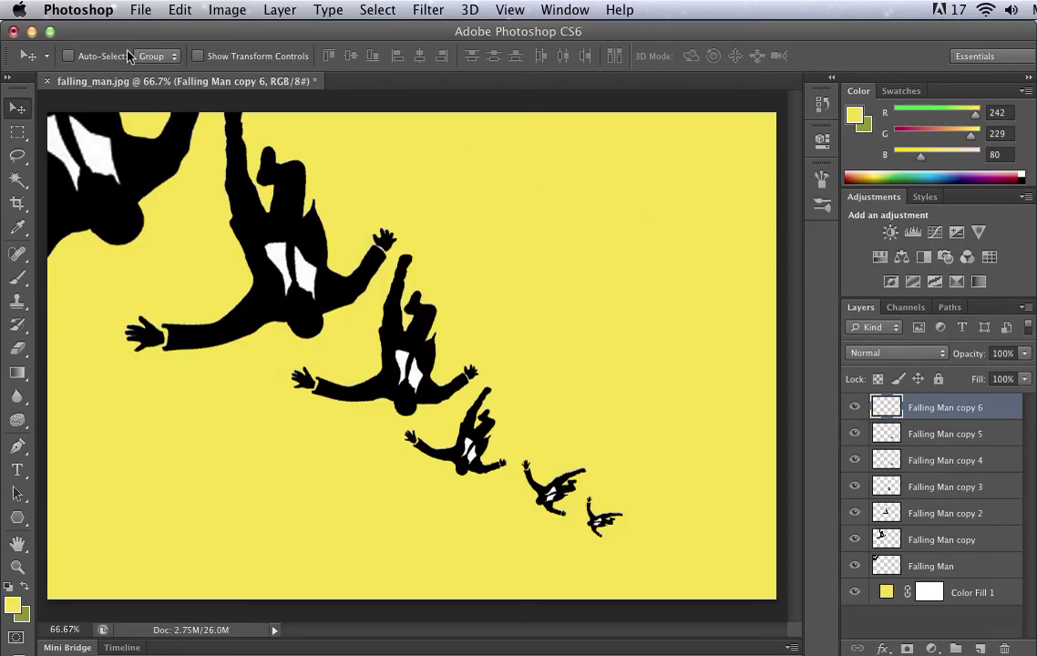